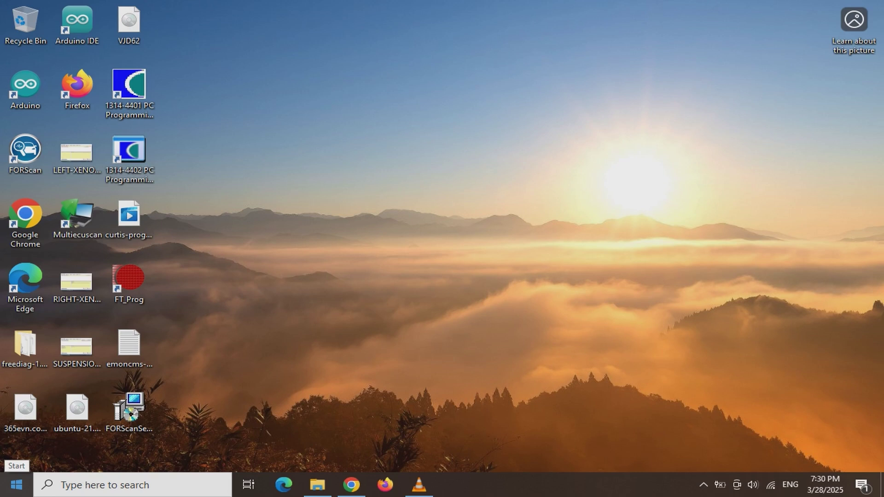
Step: Open Device Manager and expand the Ports (COM & LPT) category
{"action": "right_click", "coordinate": [16, 485]}
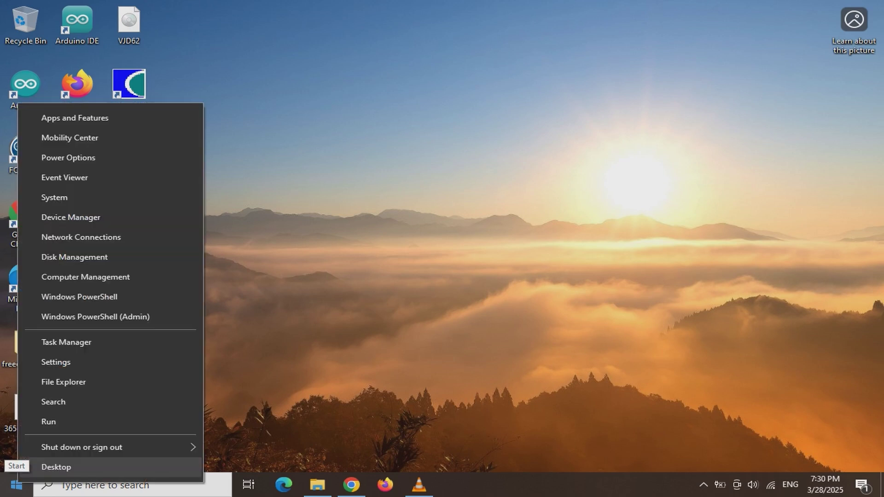
{"action": "key", "text": "Up"}
{"action": "key", "text": "Up"}
{"action": "key", "text": "Up"}
{"action": "key", "text": "Up"}
{"action": "key", "text": "Up"}
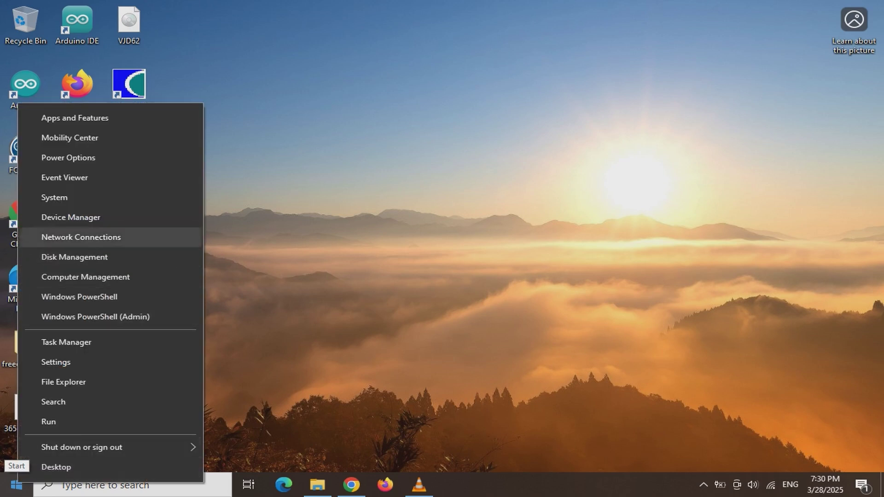
{"action": "key", "text": "Return"}
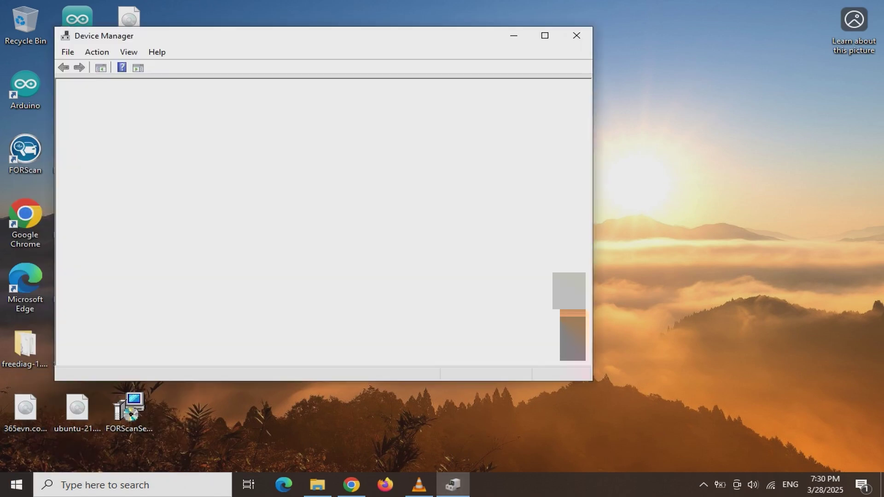
{"action": "scroll", "coordinate": [317, 221], "scroll_direction": "down", "scroll_amount": 3}
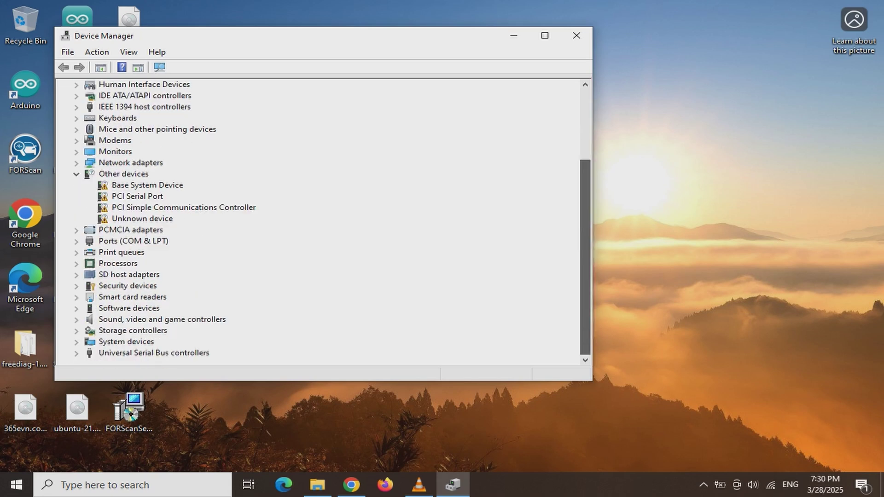
{"action": "double_click", "coordinate": [134, 241]}
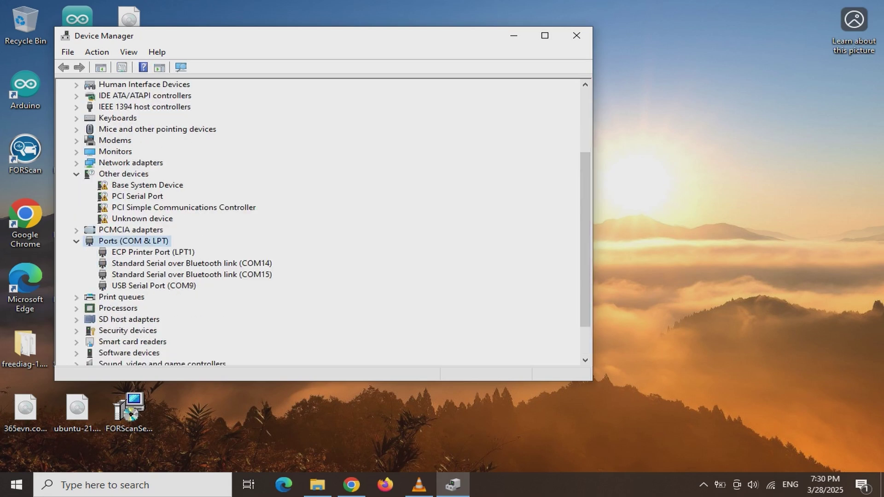
Step: Inspect the port settings and driver details of USB Serial Port (COM9), and close its properties and Device Manager
{"action": "double_click", "coordinate": [154, 286]}
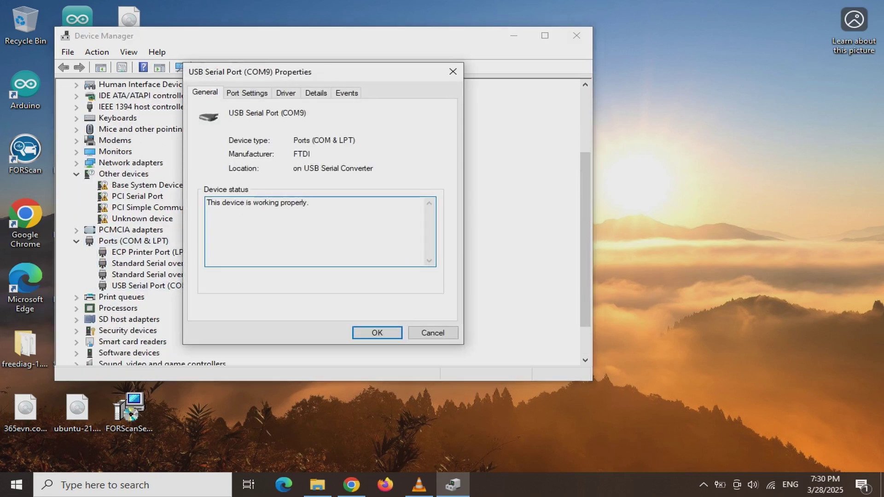
{"action": "left_click", "coordinate": [247, 93]}
{"action": "left_click", "coordinate": [286, 92]}
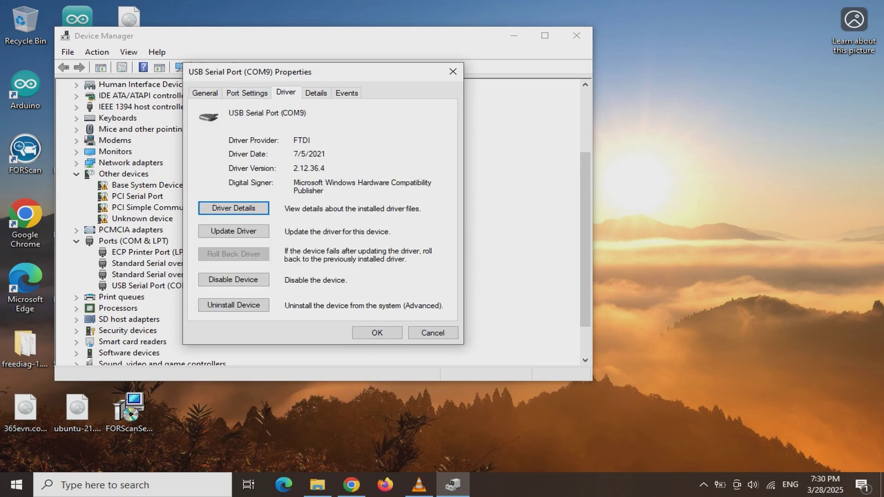
{"action": "left_click", "coordinate": [453, 71]}
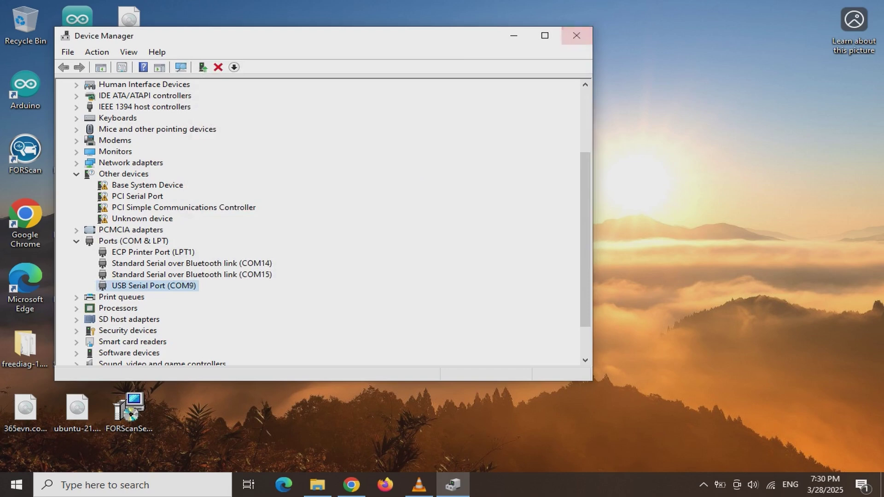
{"action": "left_click", "coordinate": [577, 36]}
Step: View the FTDI Utilities page in Chrome, and launch FT_Prog to scan for the connected FTDI device
{"action": "left_click", "coordinate": [352, 485]}
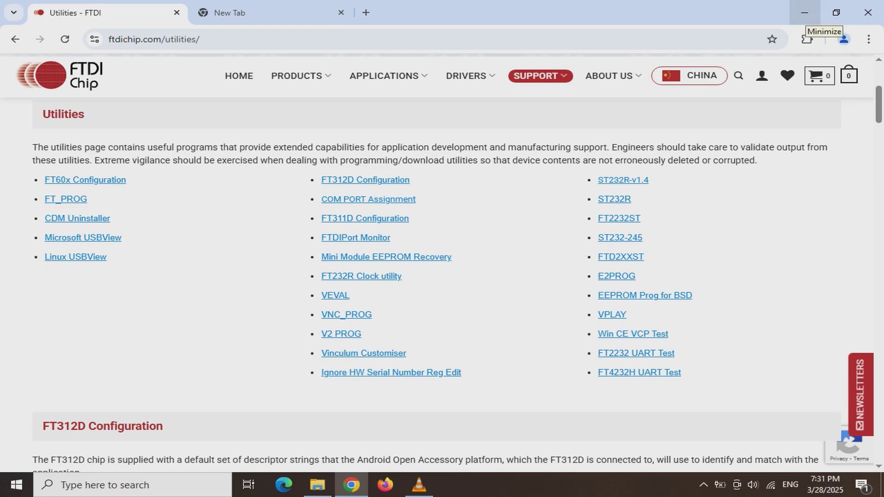
{"action": "left_click", "coordinate": [806, 12]}
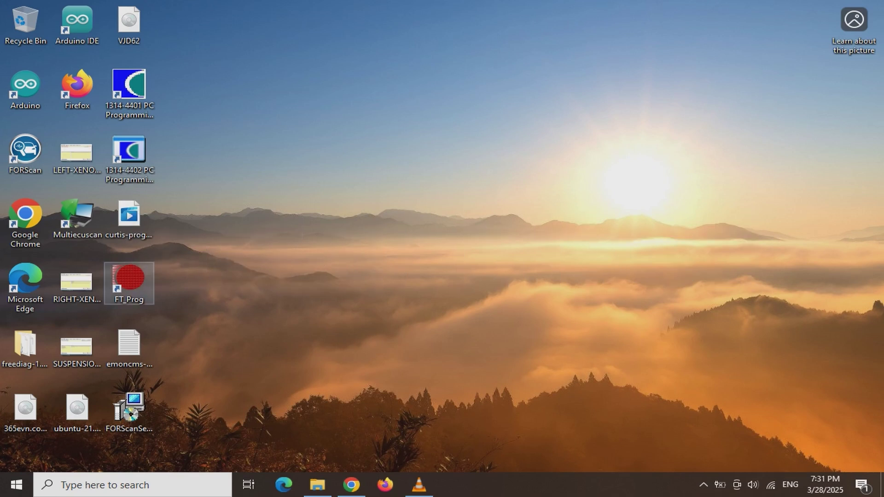
{"action": "double_click", "coordinate": [129, 283]}
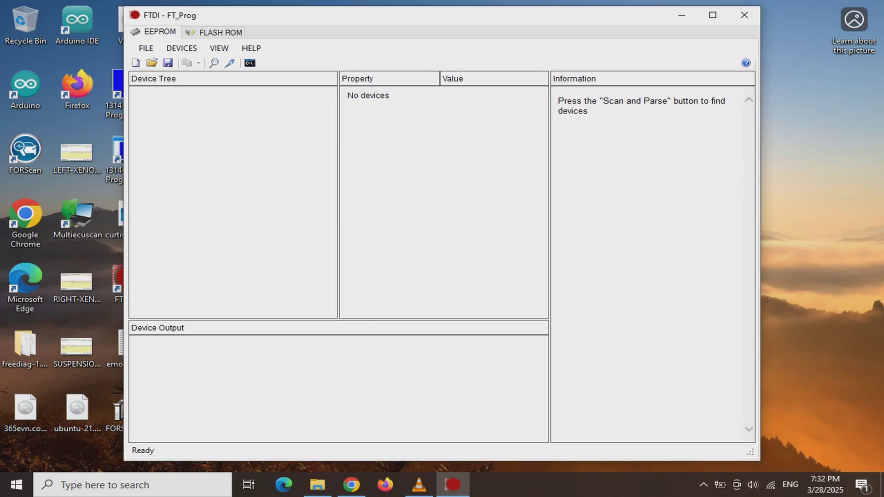
{"action": "left_click", "coordinate": [215, 64]}
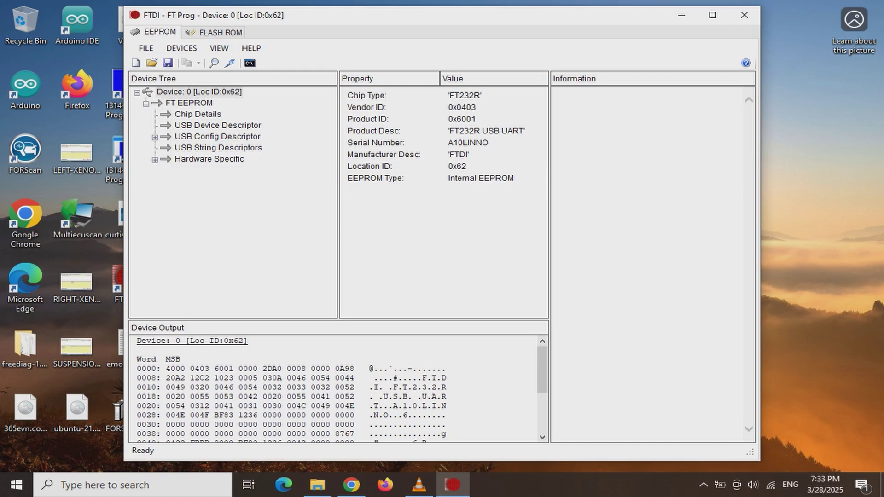
Step: Apply the OEM_Curtis_1309_USB_Interface-2 template file from Documents to Device 0
{"action": "right_click", "coordinate": [209, 91]}
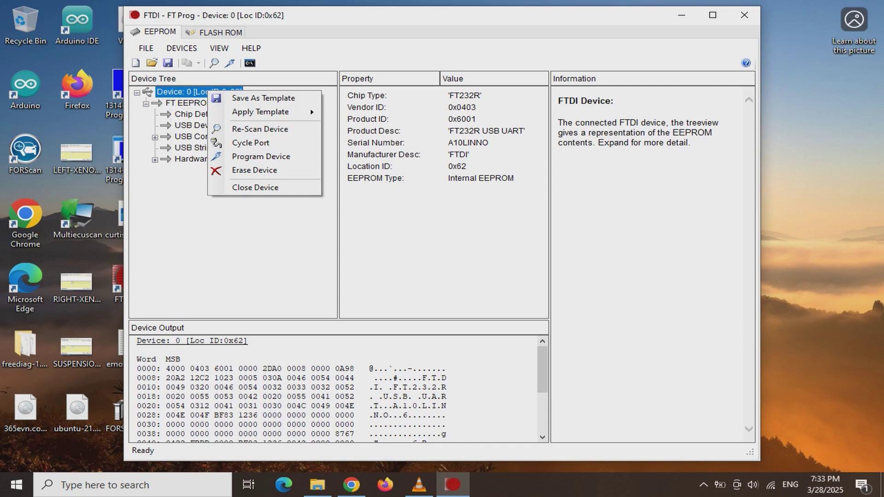
{"action": "mouse_move", "coordinate": [260, 112]}
{"action": "left_click", "coordinate": [364, 113]}
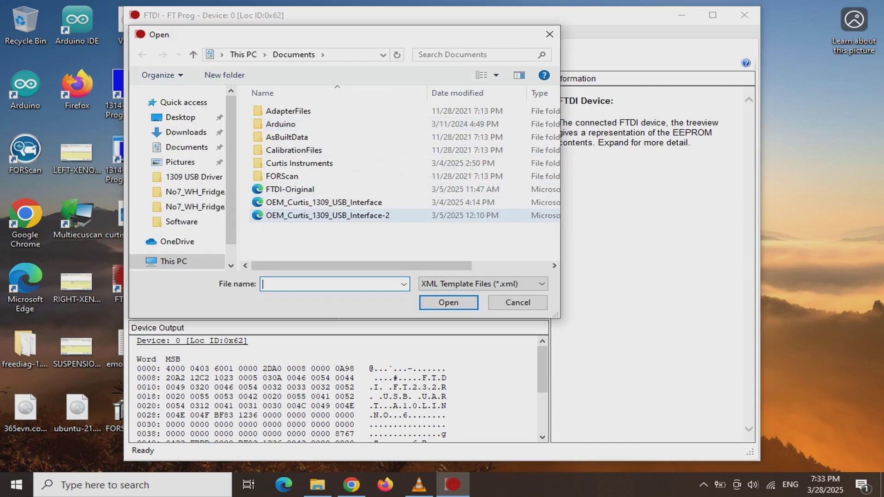
{"action": "double_click", "coordinate": [332, 215]}
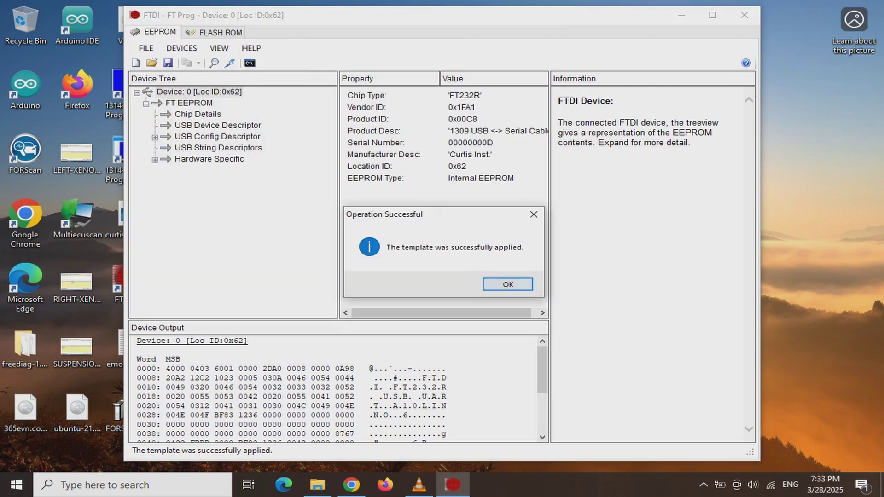
{"action": "key", "text": "Return"}
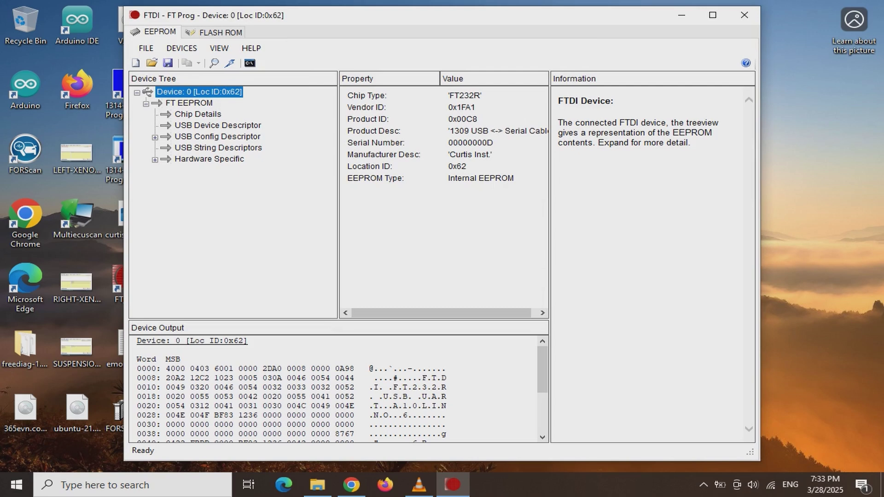
Step: Review the EEPROM's chip details, USB device descriptor and USB config descriptor, and run the device scan again
{"action": "left_click", "coordinate": [190, 103]}
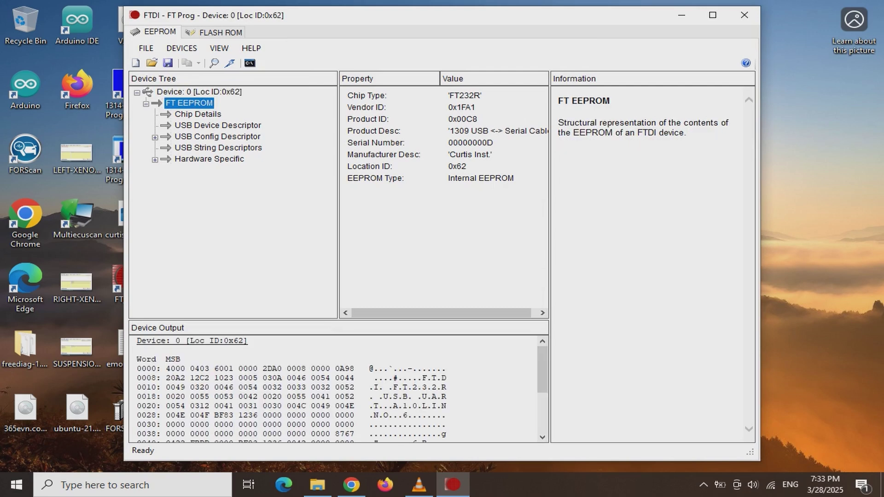
{"action": "left_click", "coordinate": [198, 114]}
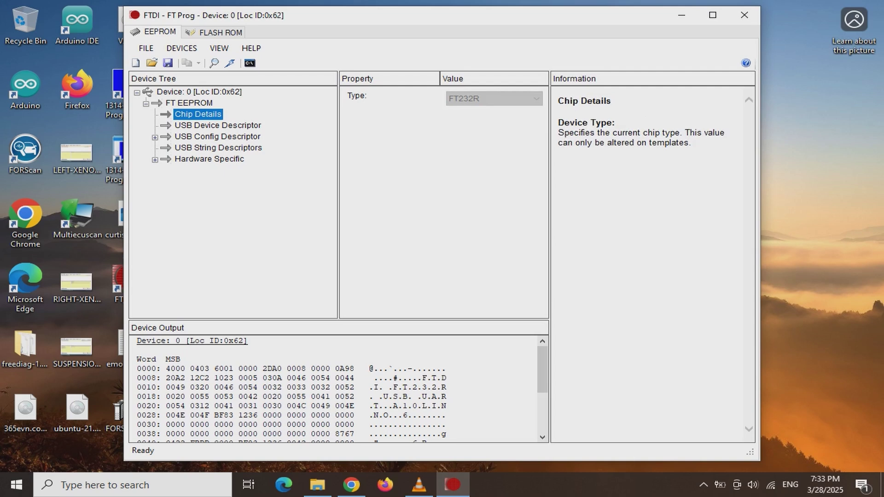
{"action": "left_click", "coordinate": [218, 125]}
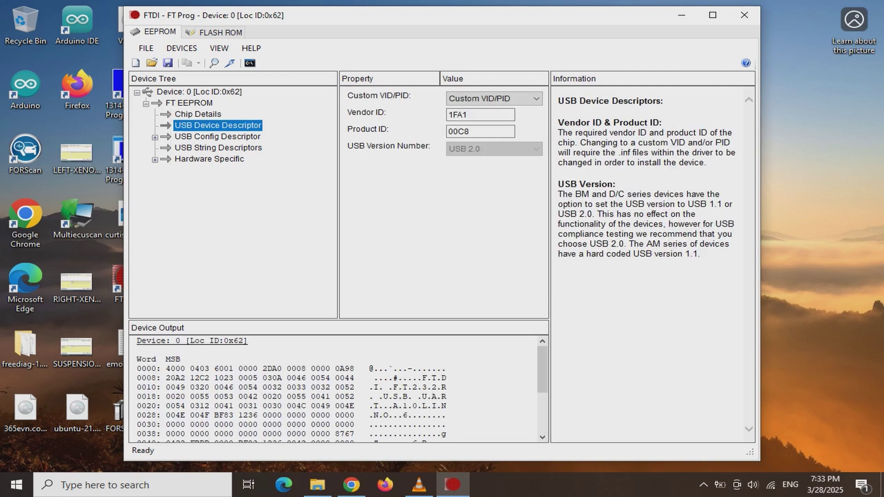
{"action": "left_click", "coordinate": [218, 136]}
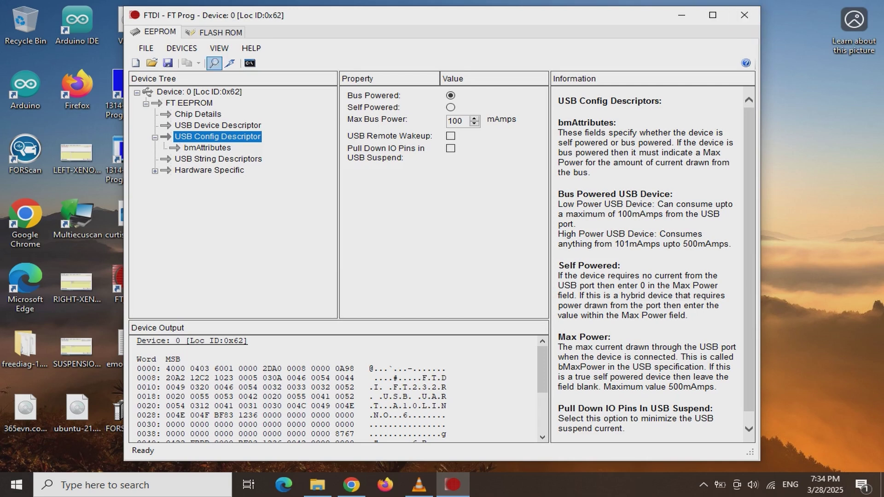
{"action": "left_click", "coordinate": [214, 64]}
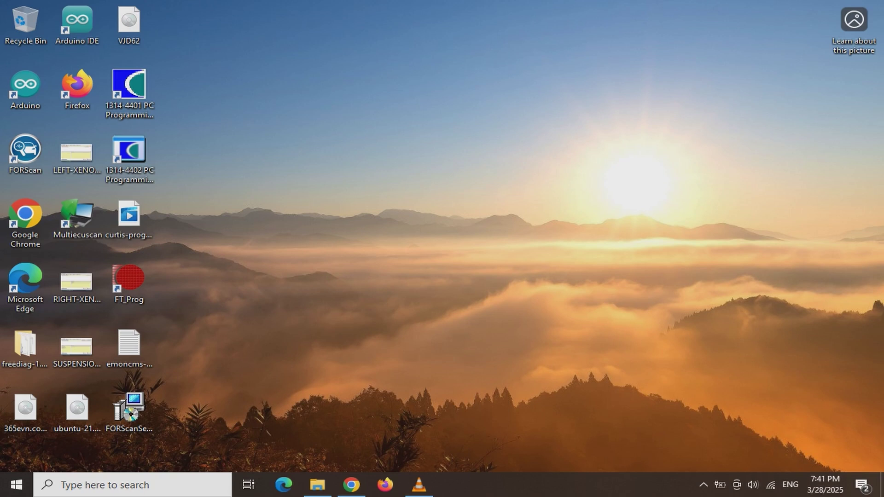
Step: Open Device Manager and locate the 1309 USB device under Universal Serial Bus controllers
{"action": "right_click", "coordinate": [17, 485]}
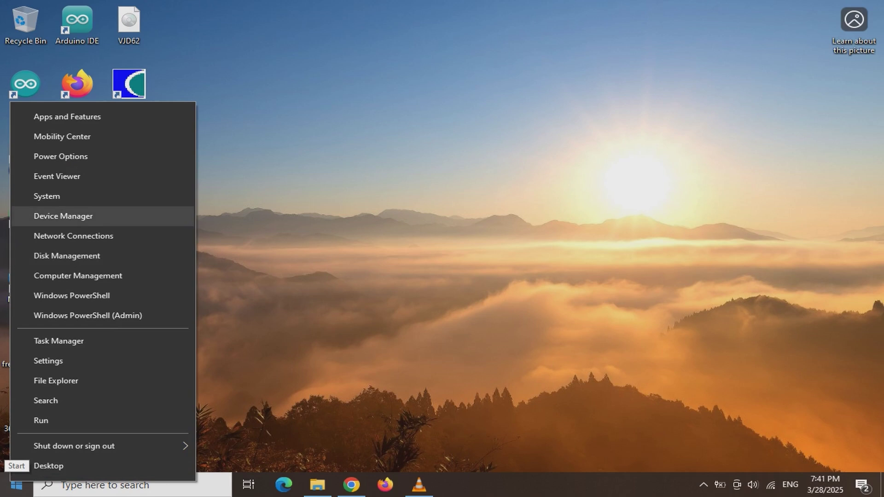
{"action": "left_click", "coordinate": [121, 217]}
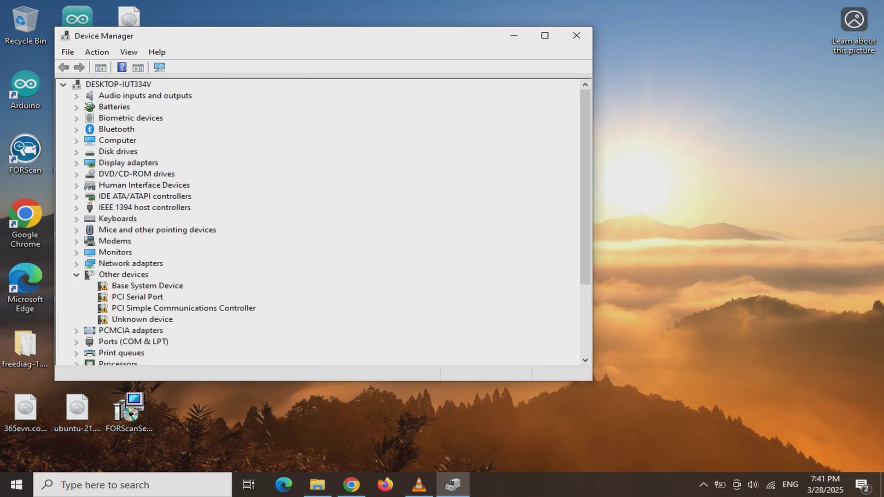
{"action": "scroll", "coordinate": [322, 221], "scroll_direction": "down", "scroll_amount": 3}
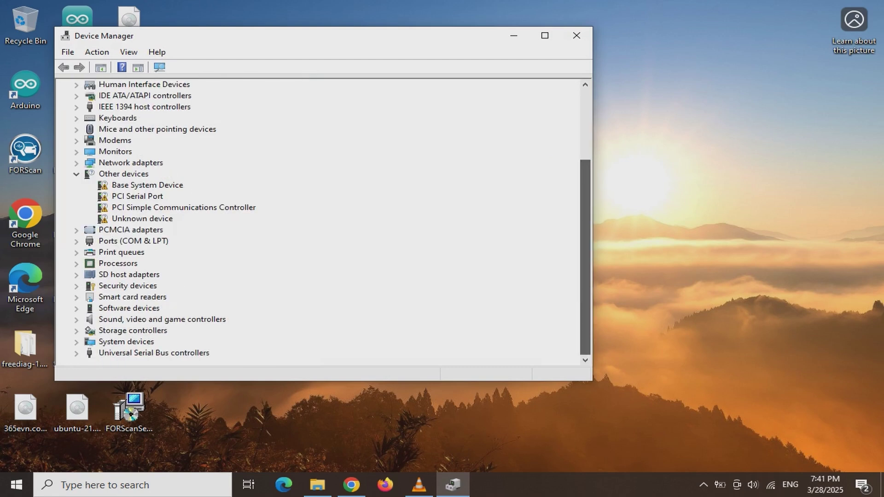
{"action": "double_click", "coordinate": [154, 353]}
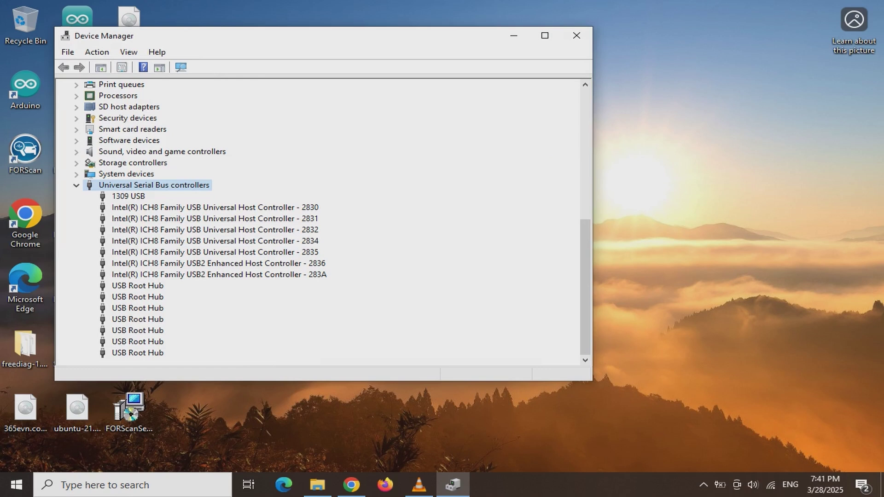
{"action": "left_click", "coordinate": [128, 196]}
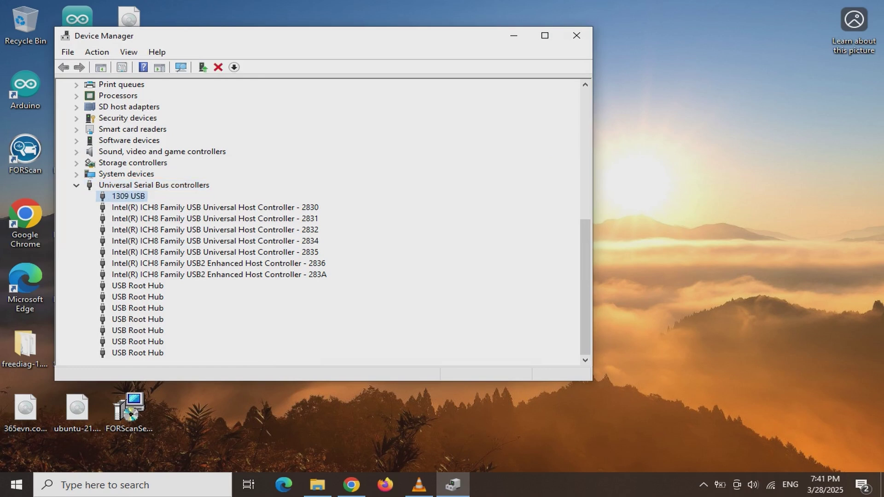
Step: Expand Ports (COM & LPT) and inspect the port settings of 1309 USB Serial Port (COM1)
{"action": "scroll", "coordinate": [585, 285], "scroll_direction": "up", "scroll_amount": 3}
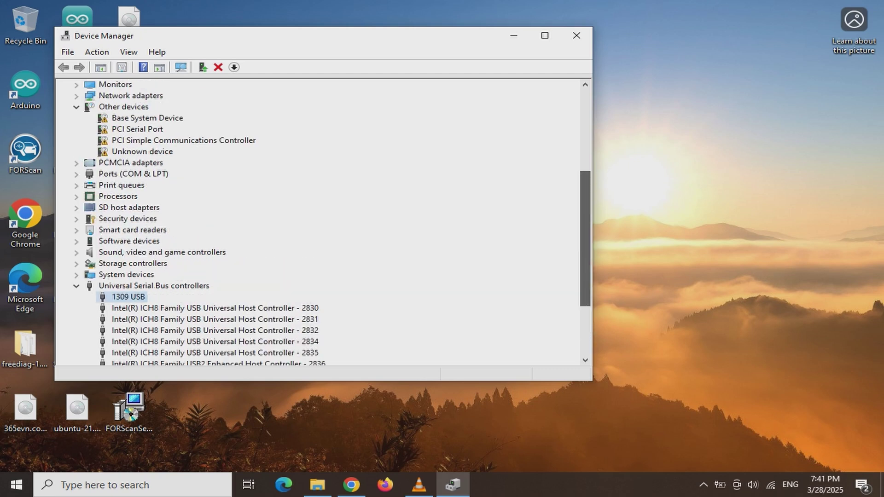
{"action": "double_click", "coordinate": [134, 174]}
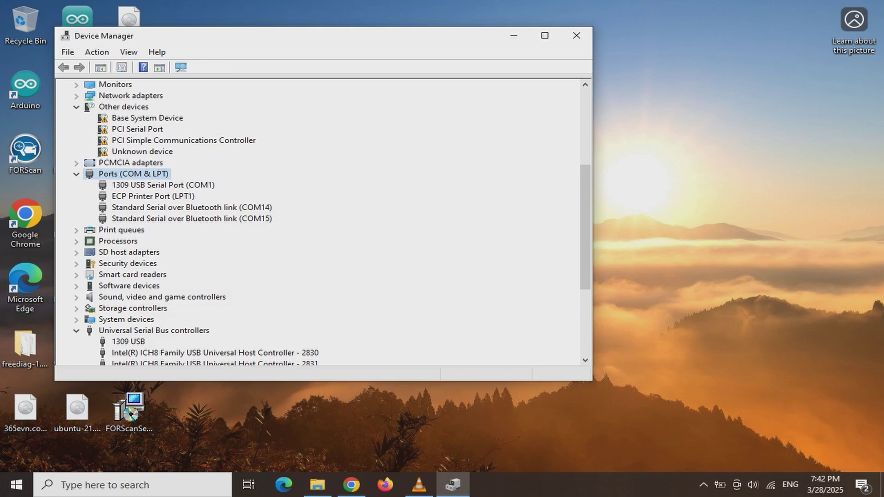
{"action": "double_click", "coordinate": [163, 185]}
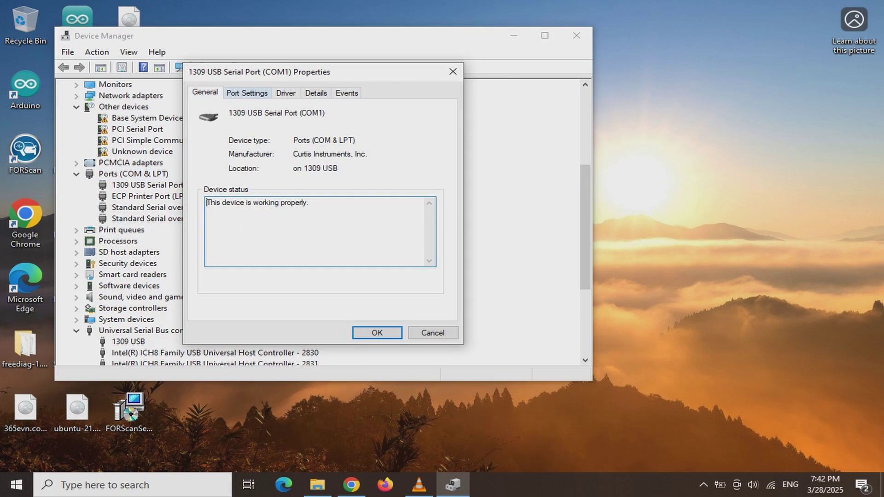
{"action": "left_click", "coordinate": [248, 93]}
{"action": "left_click", "coordinate": [346, 237]}
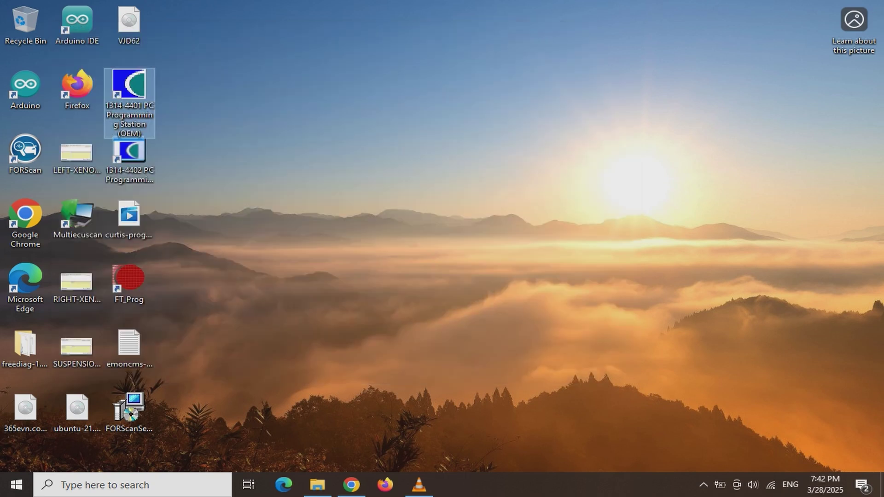
Step: Launch the 1314-4402 PC Programming Station (OEM) to check that it opens, and close it
{"action": "left_click", "coordinate": [129, 159]}
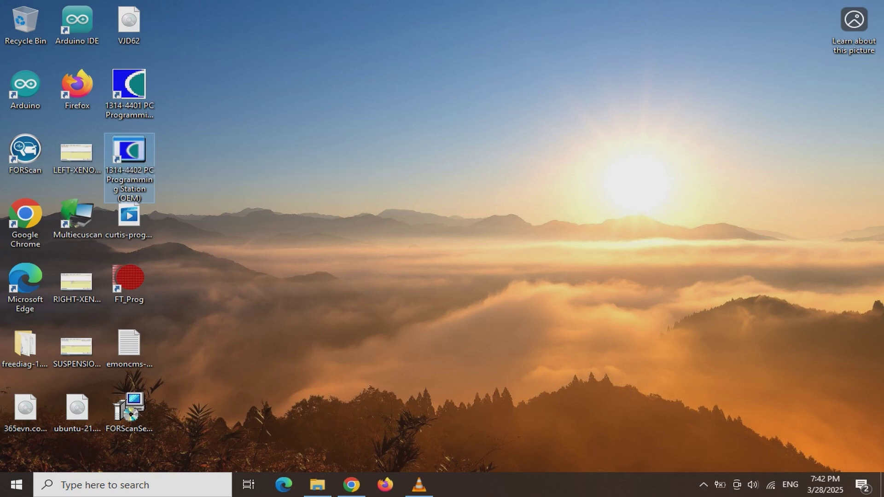
{"action": "double_click", "coordinate": [130, 159]}
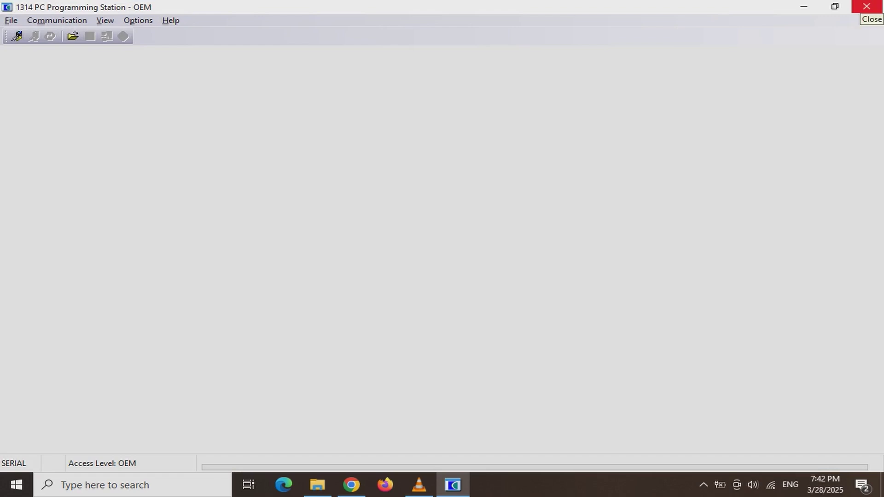
{"action": "left_click", "coordinate": [866, 6]}
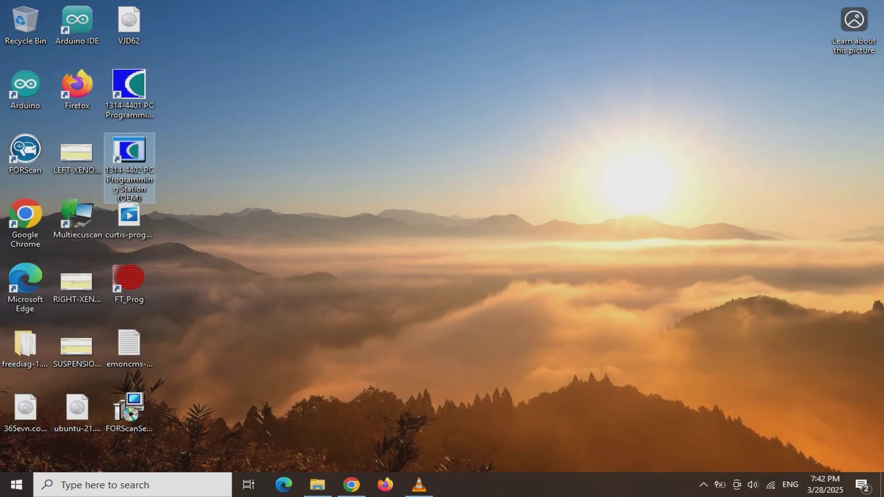
Step: In Registry Editor, add a new string value to the key HKEY_CURRENT_USER\SOFTWARE\Curtis Instruments\1314 V4\Settings
{"action": "left_click", "coordinate": [17, 485]}
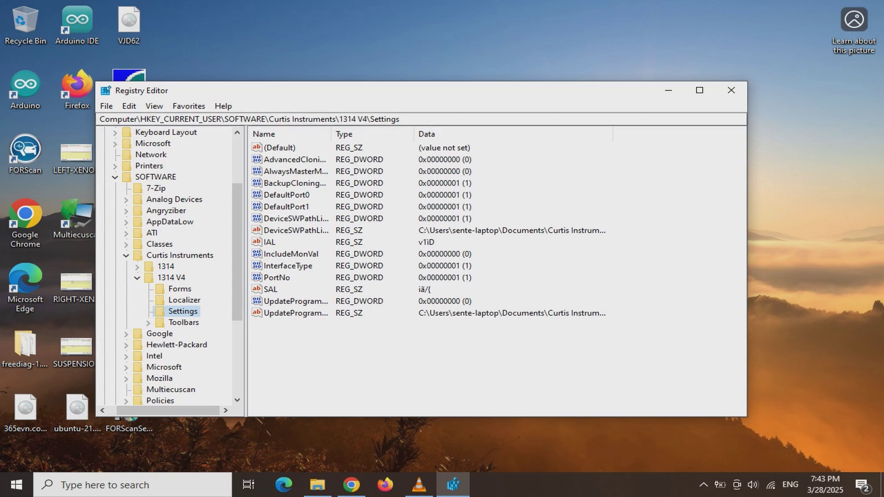
{"action": "left_click", "coordinate": [270, 242]}
{"action": "left_click", "coordinate": [479, 359]}
{"action": "right_click", "coordinate": [298, 366]}
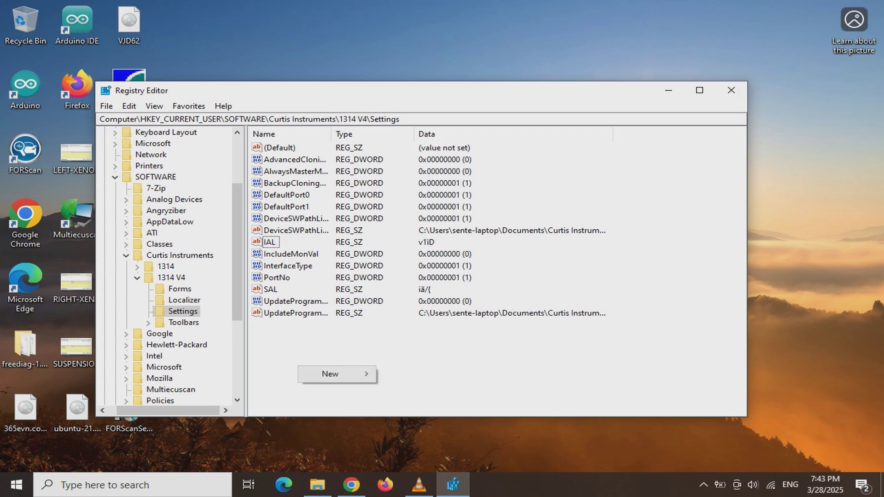
{"action": "mouse_move", "coordinate": [336, 374]}
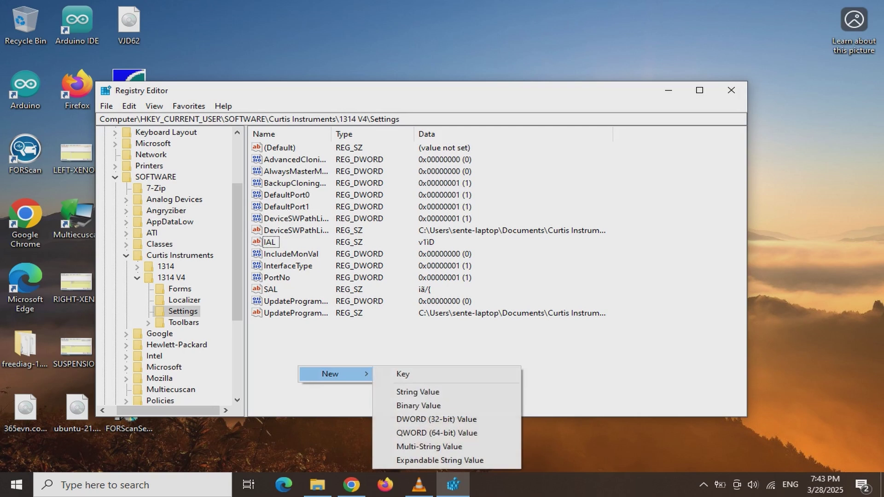
{"action": "left_click", "coordinate": [418, 392]}
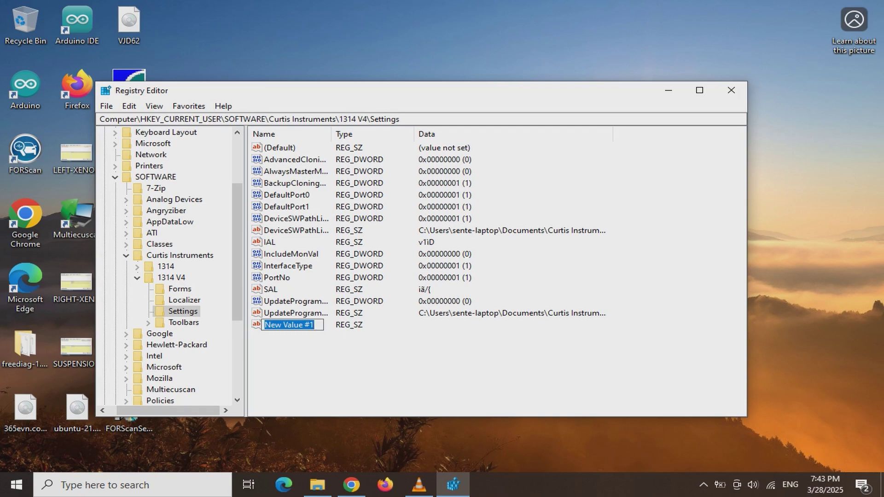
{"action": "key", "text": "Return"}
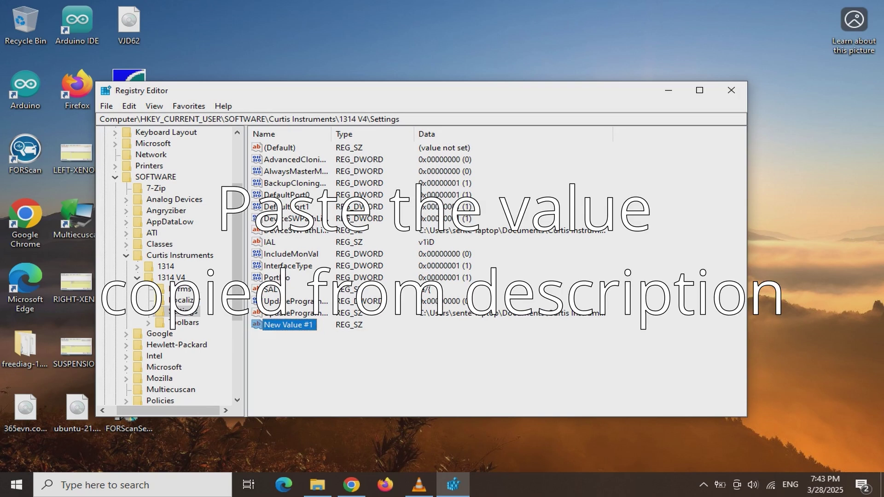
{"action": "right_click", "coordinate": [287, 327]}
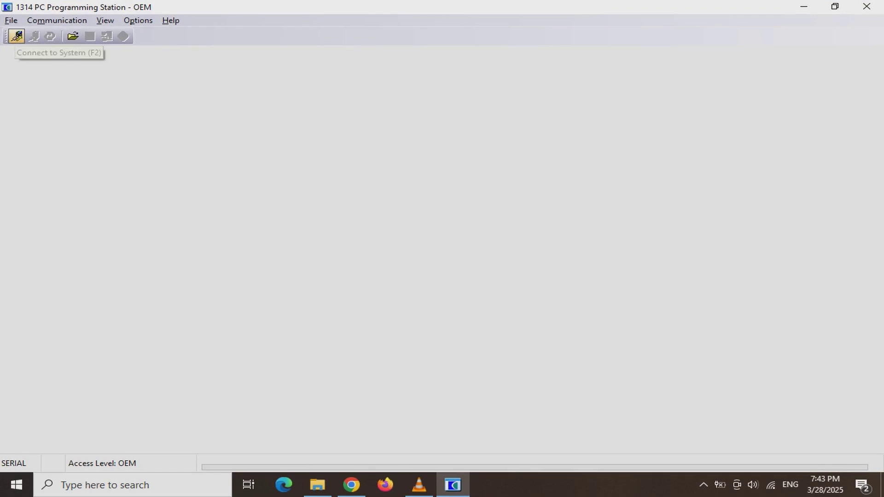
Step: Connect the 1314 PC Programming Station to the controller system, retrying the connection once
{"action": "left_click", "coordinate": [17, 37]}
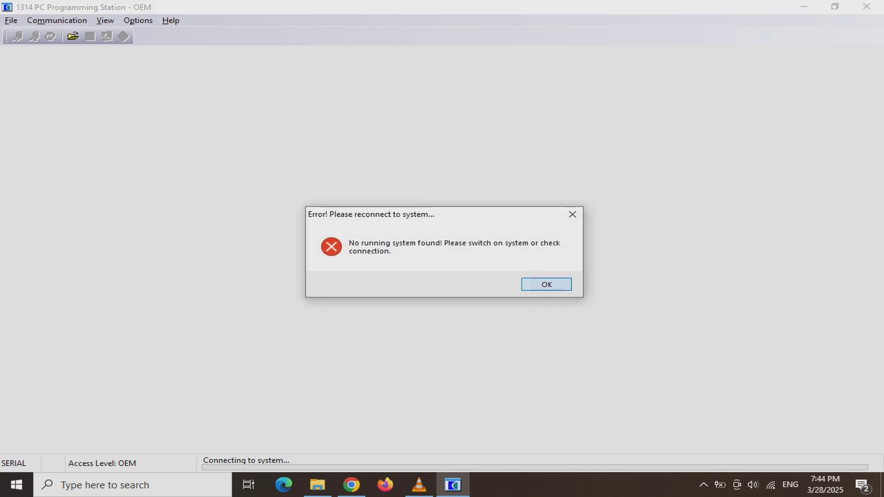
{"action": "left_click", "coordinate": [550, 284]}
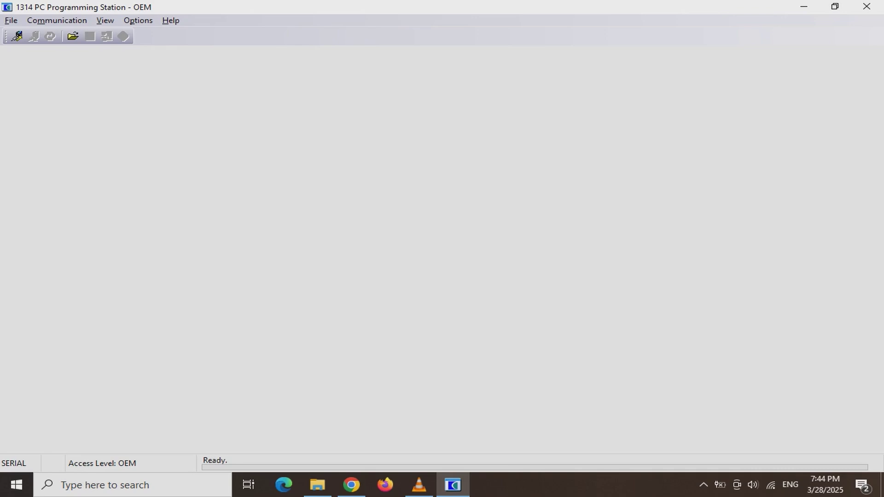
{"action": "left_click", "coordinate": [17, 37]}
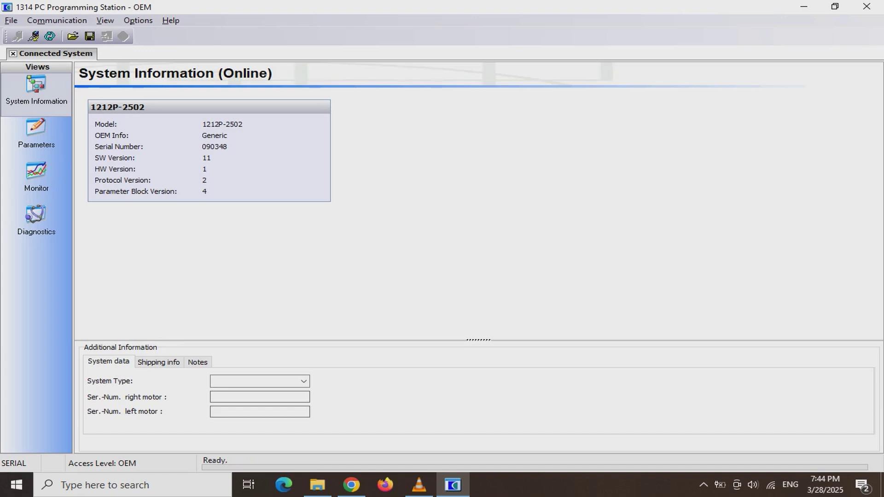
Step: Review the controller's Drive, Throttle, Current and Inhibit parameters in the online Parameter Editor
{"action": "left_click", "coordinate": [37, 134]}
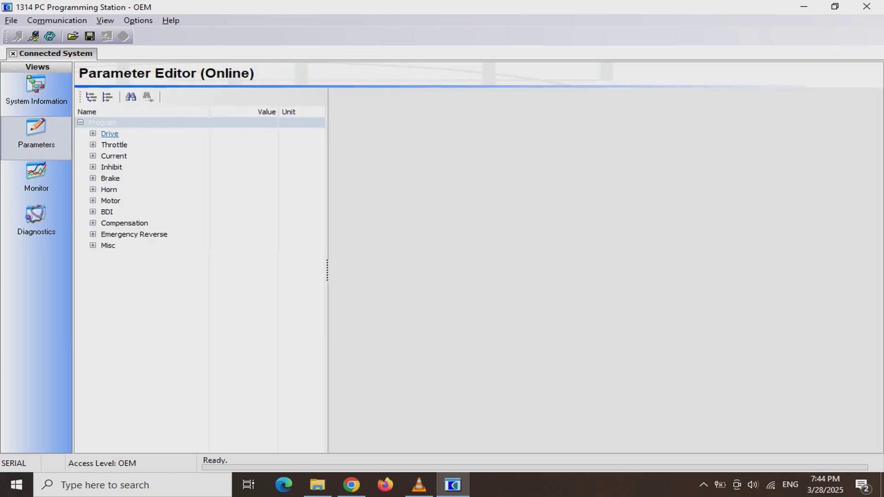
{"action": "left_click", "coordinate": [110, 134]}
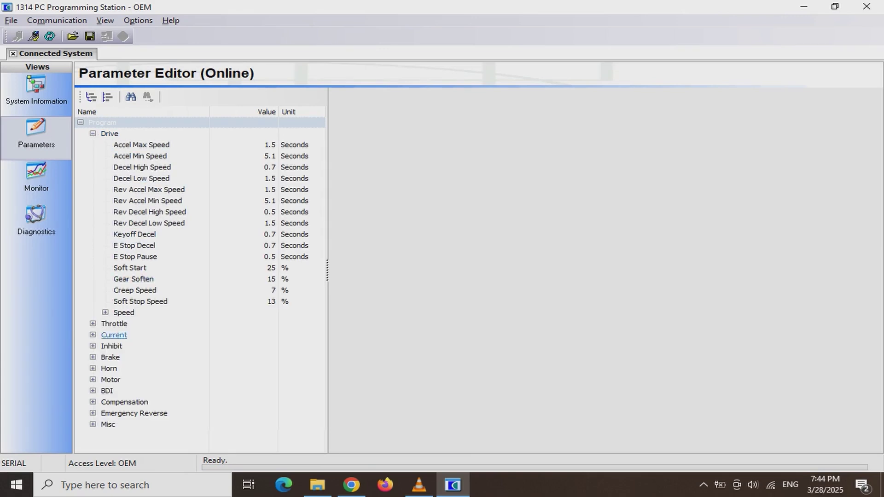
{"action": "left_click", "coordinate": [114, 324]}
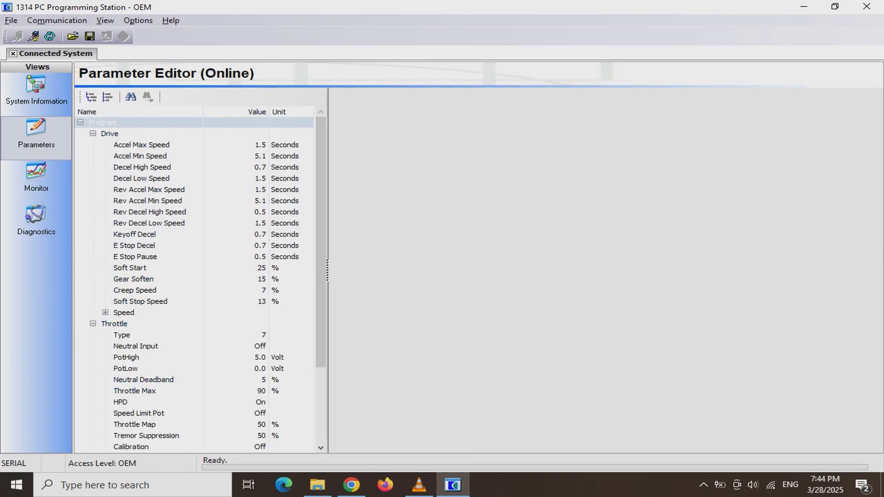
{"action": "scroll", "coordinate": [320, 230], "scroll_direction": "down", "scroll_amount": 3}
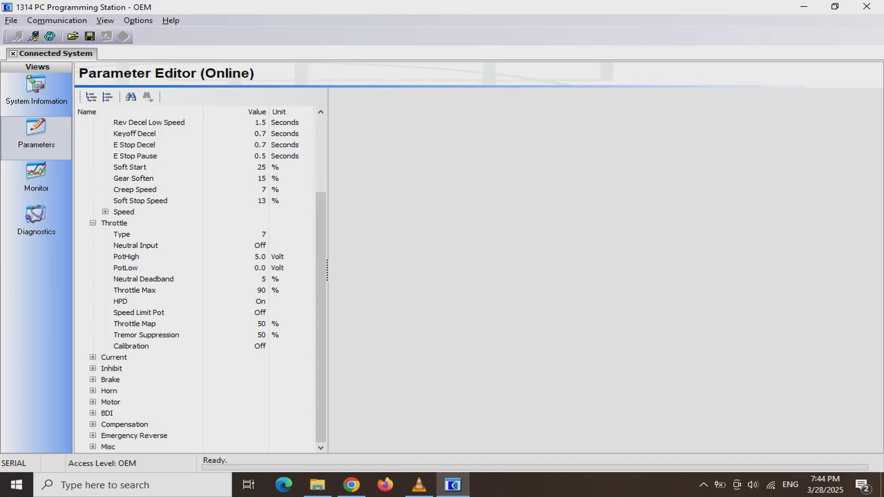
{"action": "left_click", "coordinate": [114, 357]}
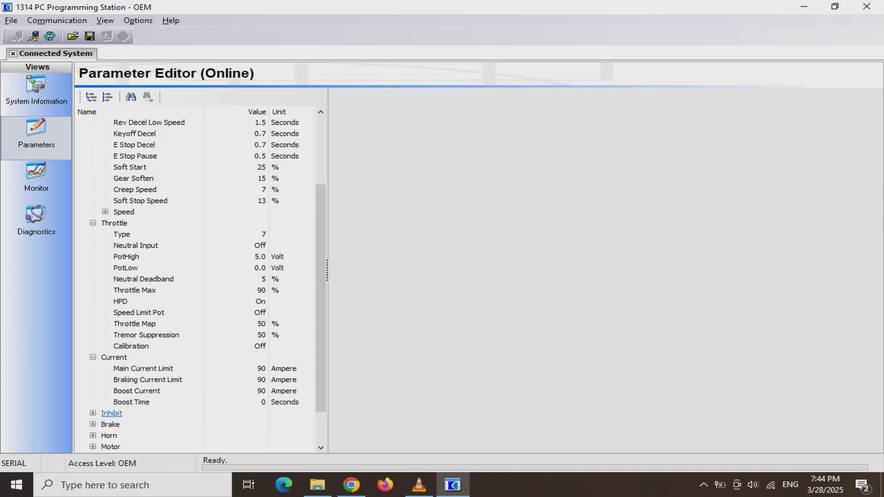
{"action": "left_click", "coordinate": [111, 413]}
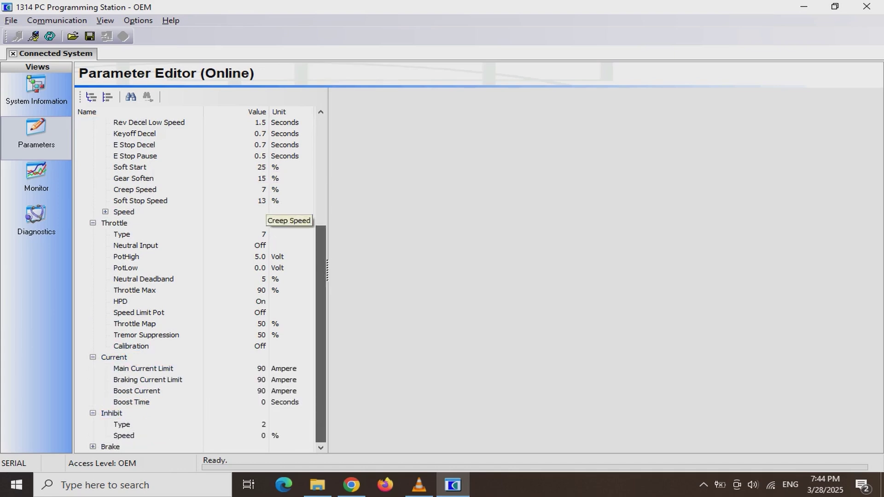
{"action": "scroll", "coordinate": [321, 277], "scroll_direction": "down", "scroll_amount": 2}
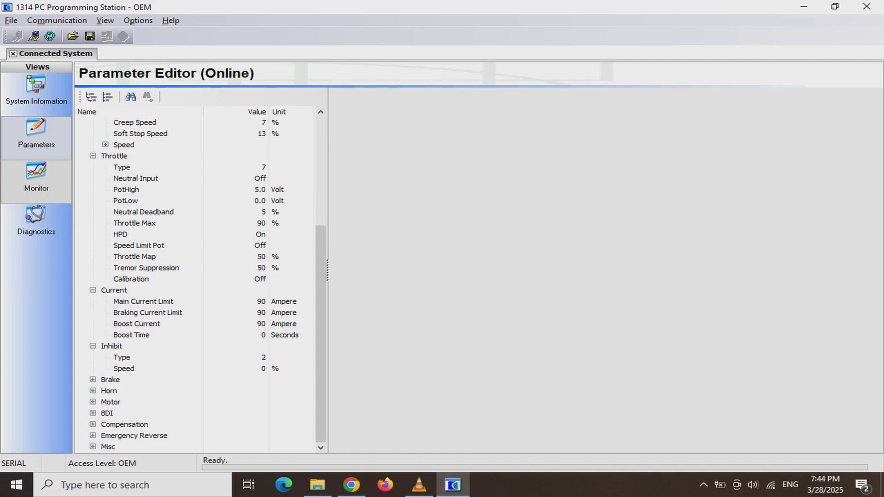
Step: Check the controller's live monitor readings and its active faults in Diagnostics
{"action": "left_click", "coordinate": [37, 180]}
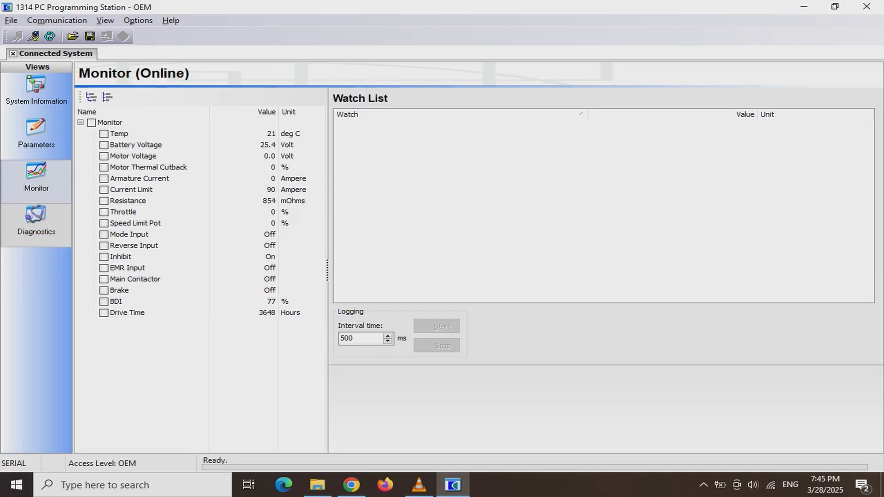
{"action": "left_click", "coordinate": [36, 220]}
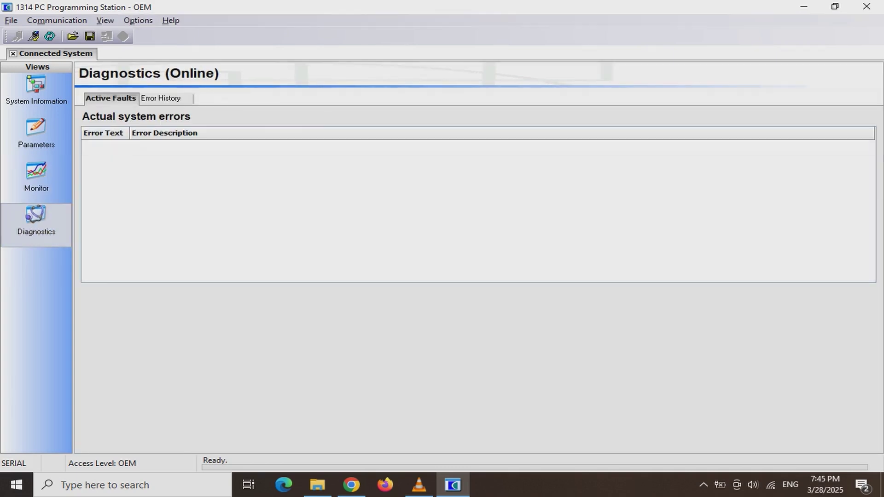